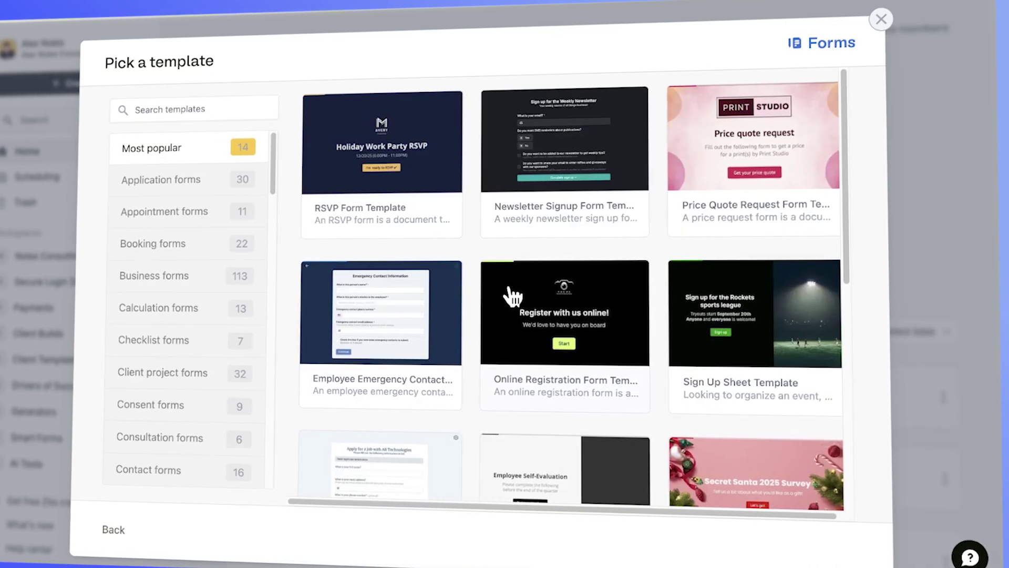
# Add an email field below Priority and expand its Enrich options to review them
pyautogui.scroll(-2, 461, 327)
pyautogui.scroll(-3, 462, 326)
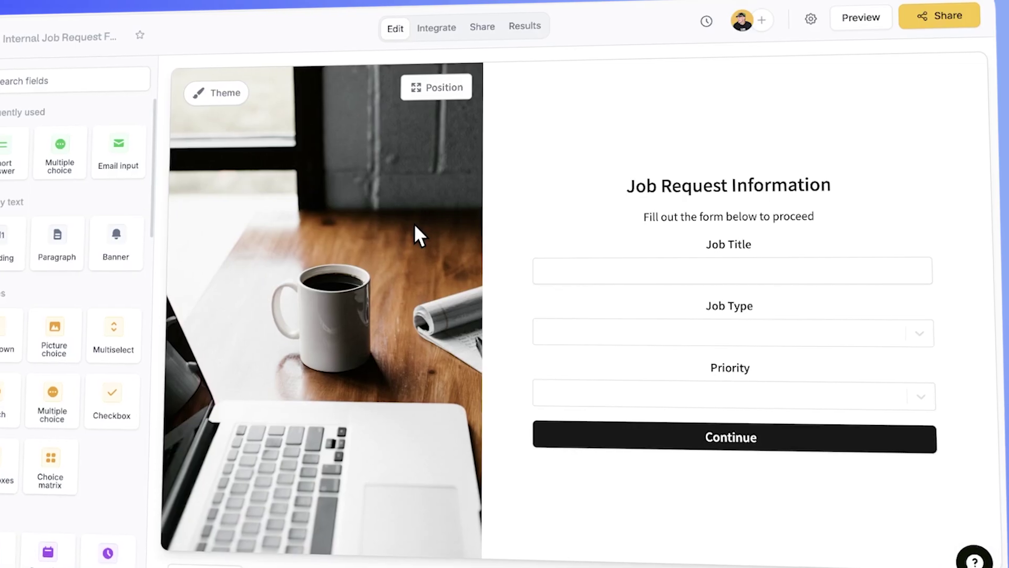
pyautogui.click(105, 164)
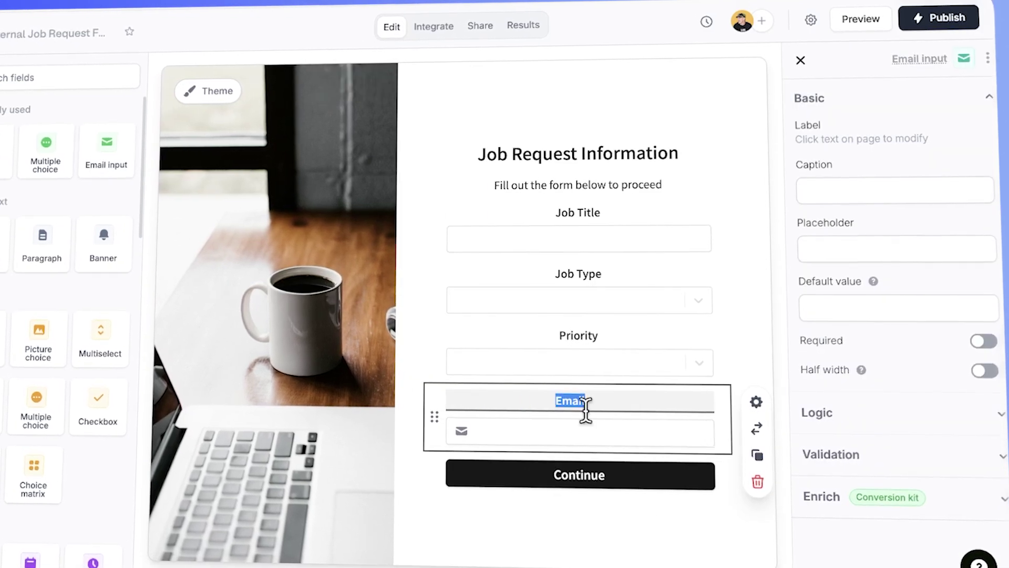
pyautogui.click(990, 501)
pyautogui.scroll(-3, 983, 509)
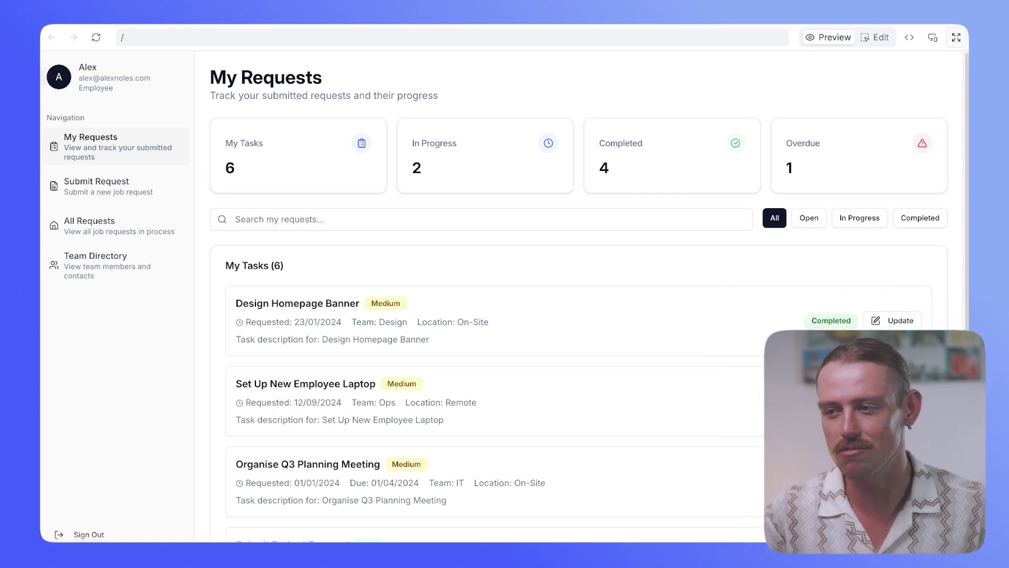
# Visit Submit Request, the quick job request form, All Requests and Team Directory, selecting a member's email
pyautogui.click(128, 191)
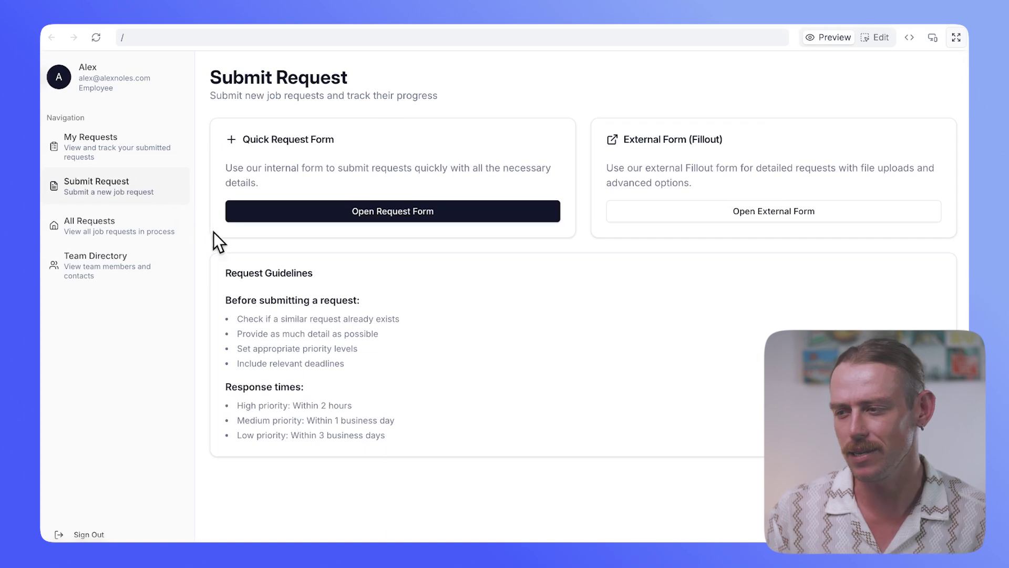
pyautogui.click(452, 212)
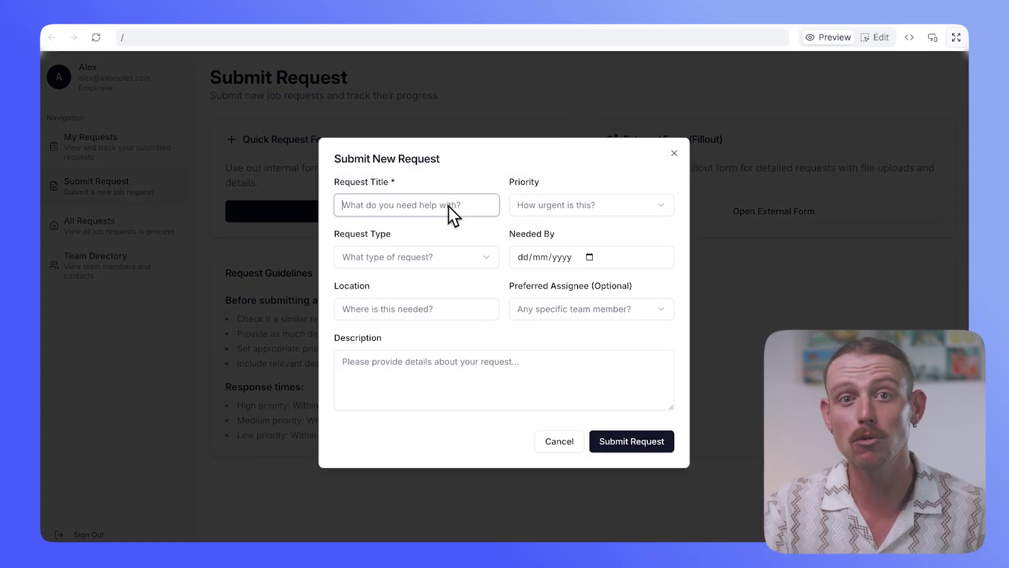
pyautogui.click(152, 241)
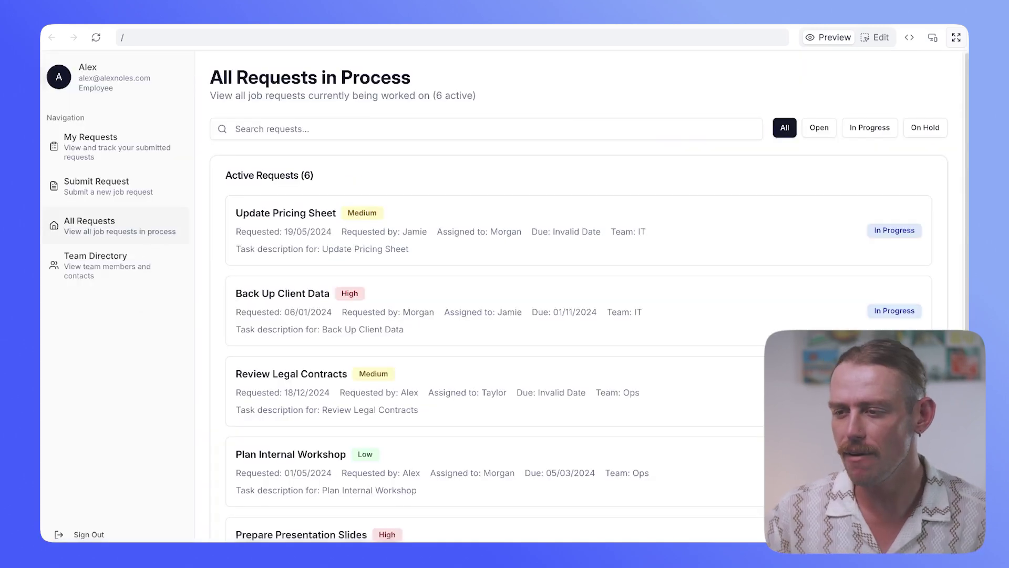
pyautogui.click(140, 276)
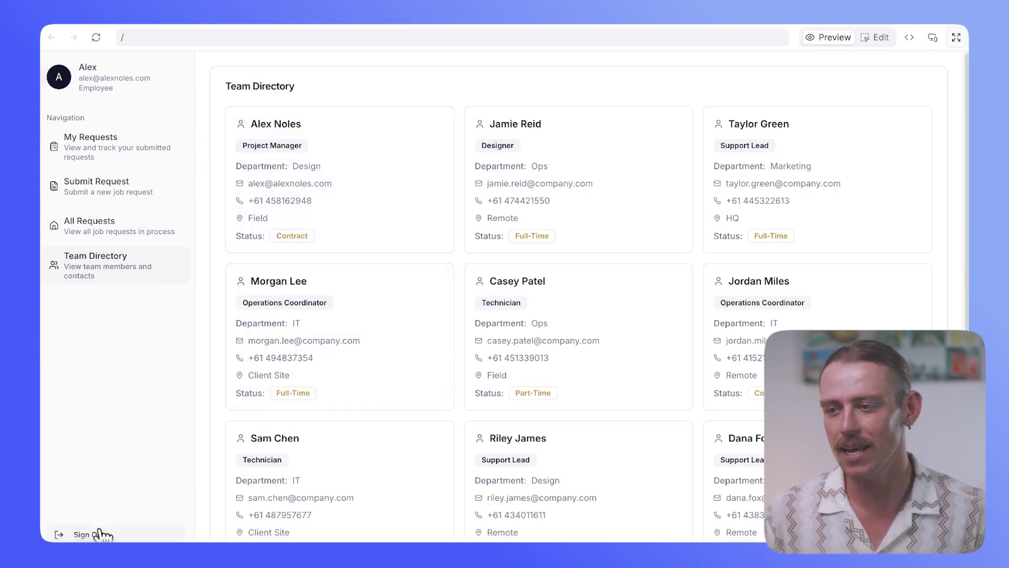
pyautogui.moveTo(593, 183); pyautogui.dragTo(488, 183)
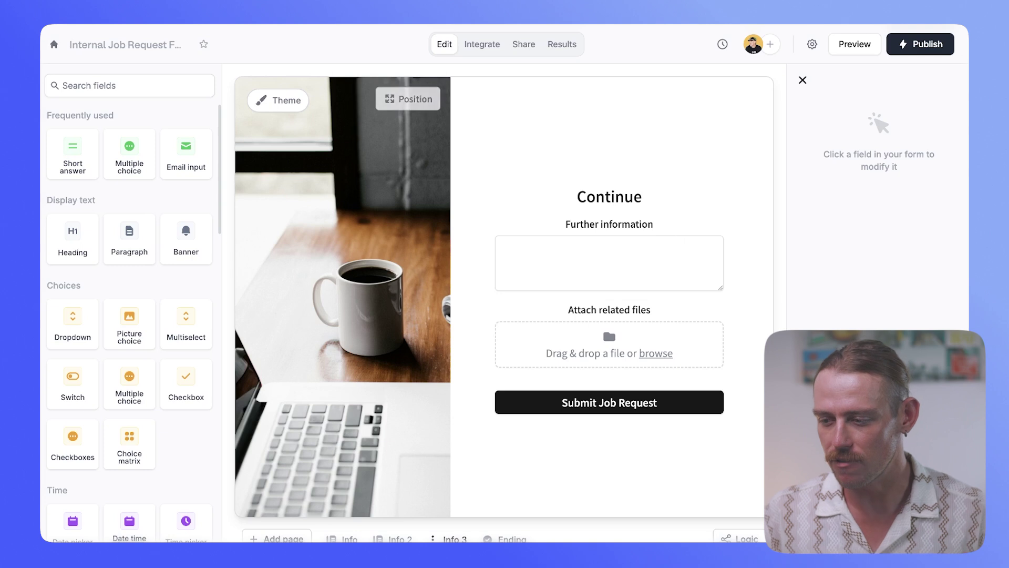
# Show the form's Workflows list with Approve and Assign task and Confirmation Email
pyautogui.click(344, 539)
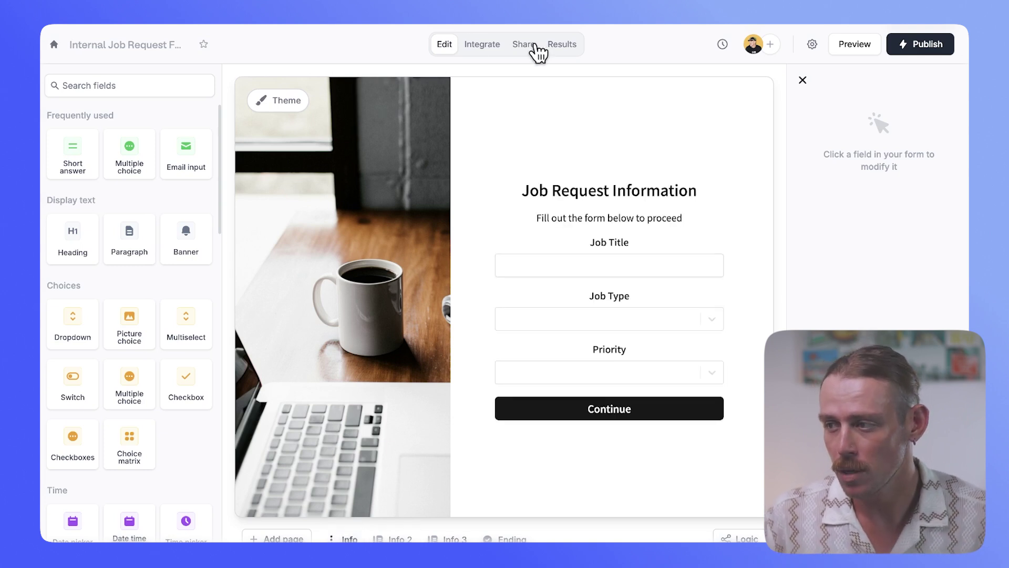
pyautogui.click(478, 53)
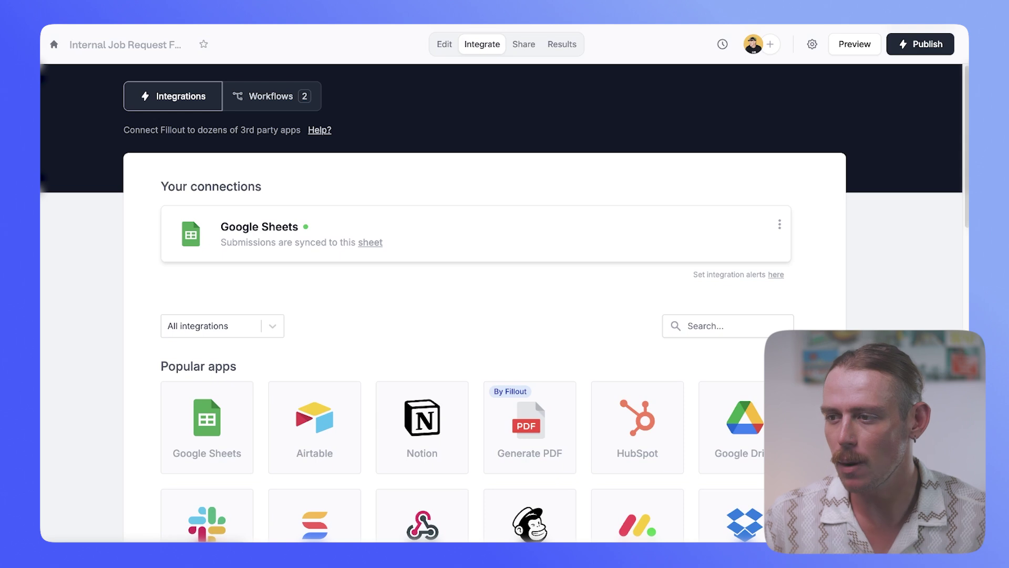
pyautogui.click(292, 103)
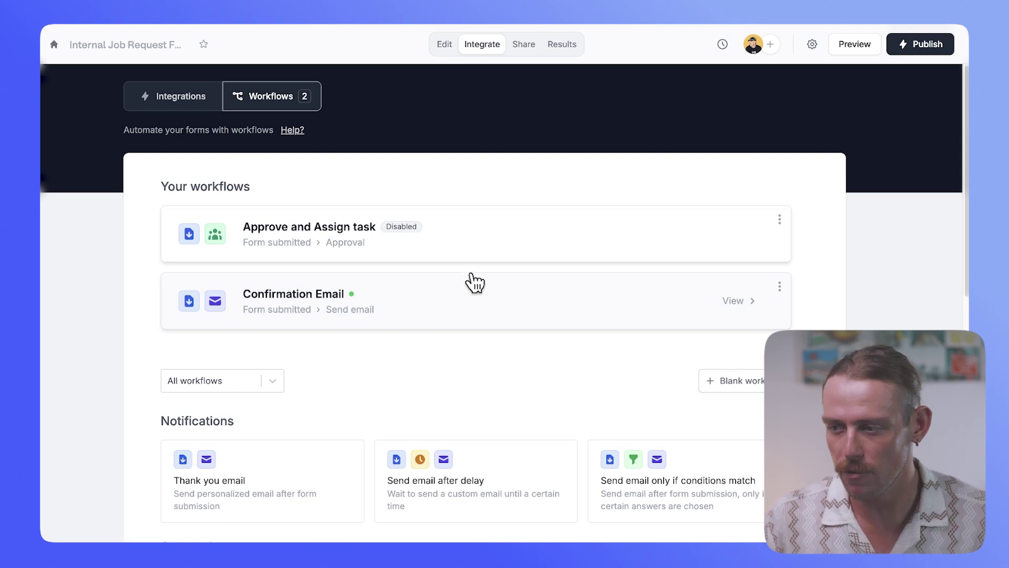
pyautogui.click(498, 243)
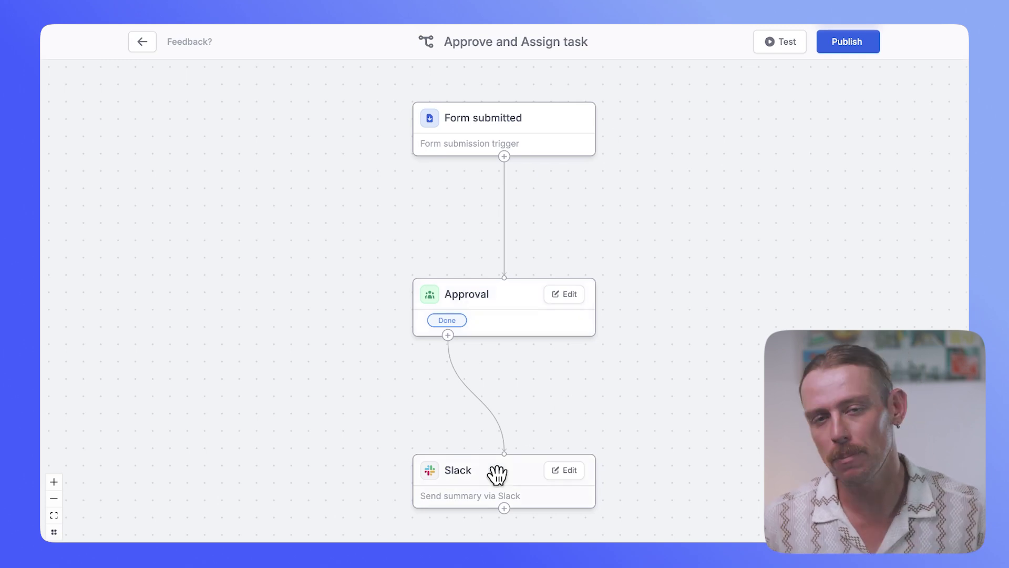
pyautogui.scroll(-2, 497, 475)
pyautogui.click(503, 438)
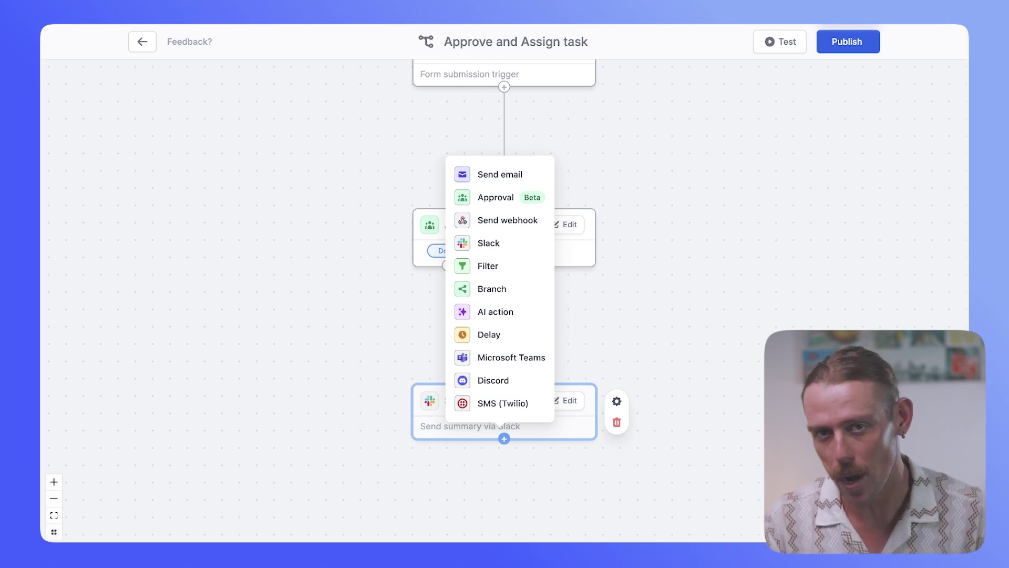
pyautogui.click(142, 41)
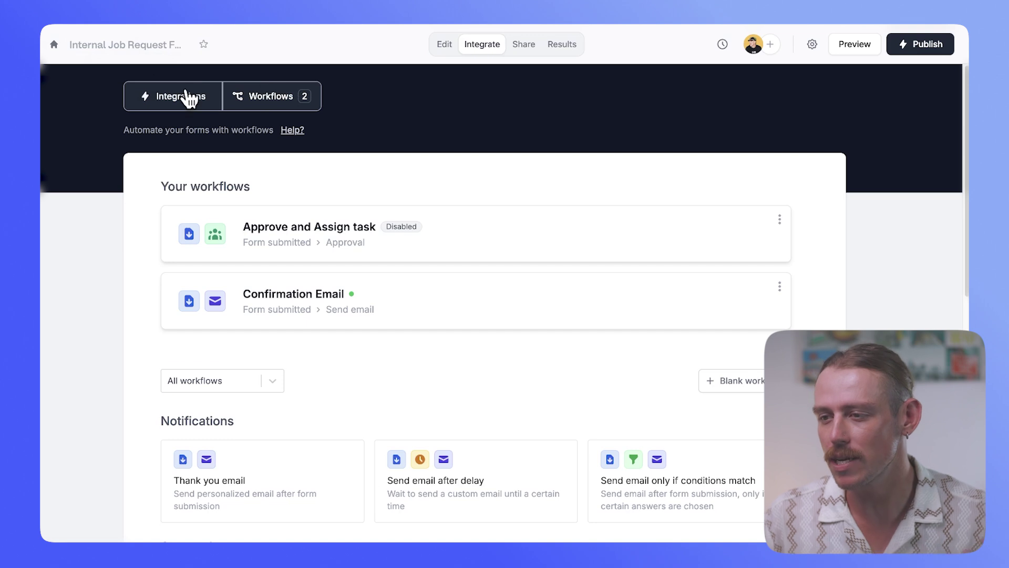
# Browse the form's integration options, including Zapier, Make, Relay.app, Asana and Shopify
pyautogui.click(169, 97)
pyautogui.scroll(-3, 440, 343)
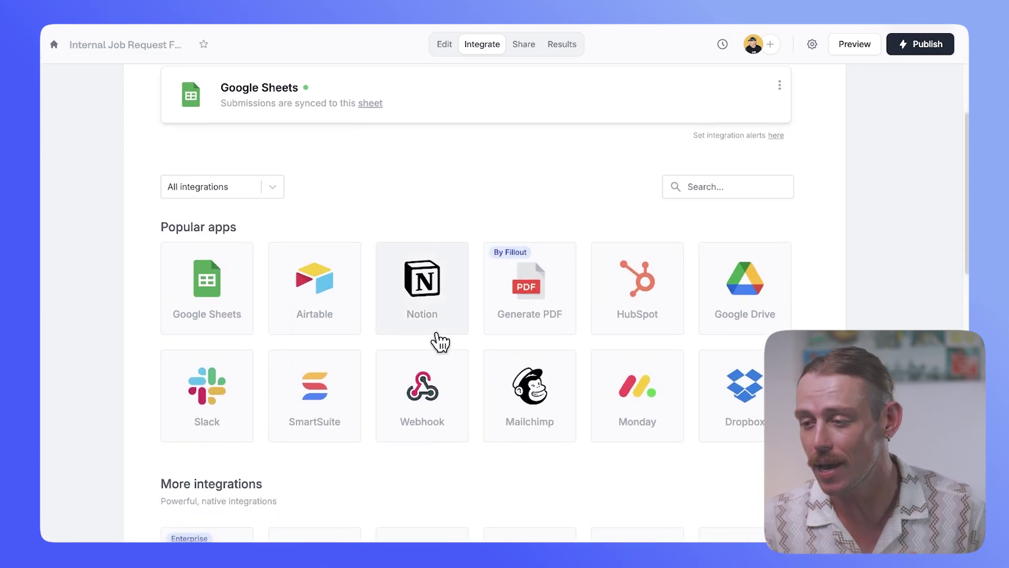
pyautogui.scroll(-10, 525, 384)
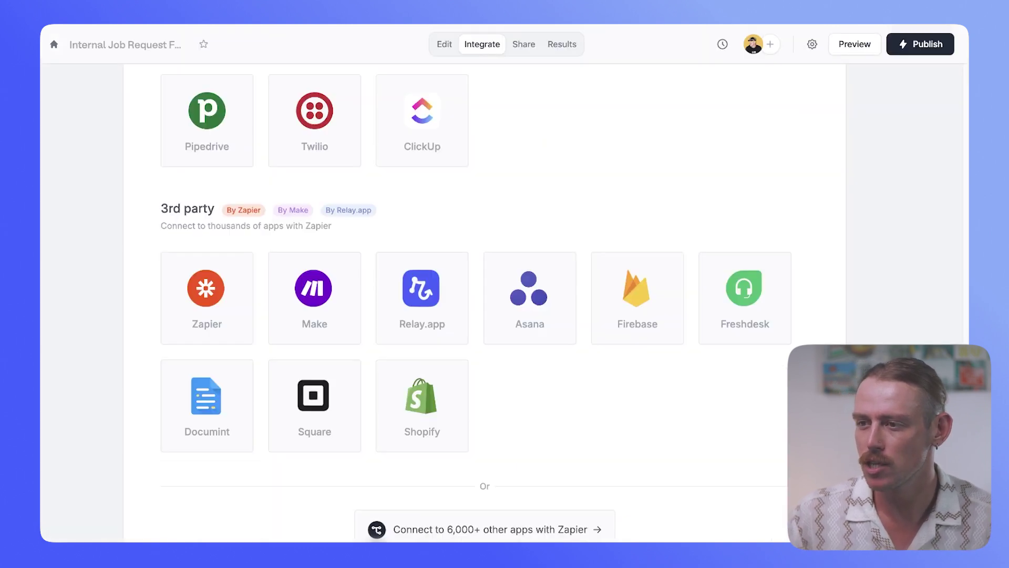
# Go back to the workspace home and preview the Team Job Dashboard at desktop width
pyautogui.click(53, 44)
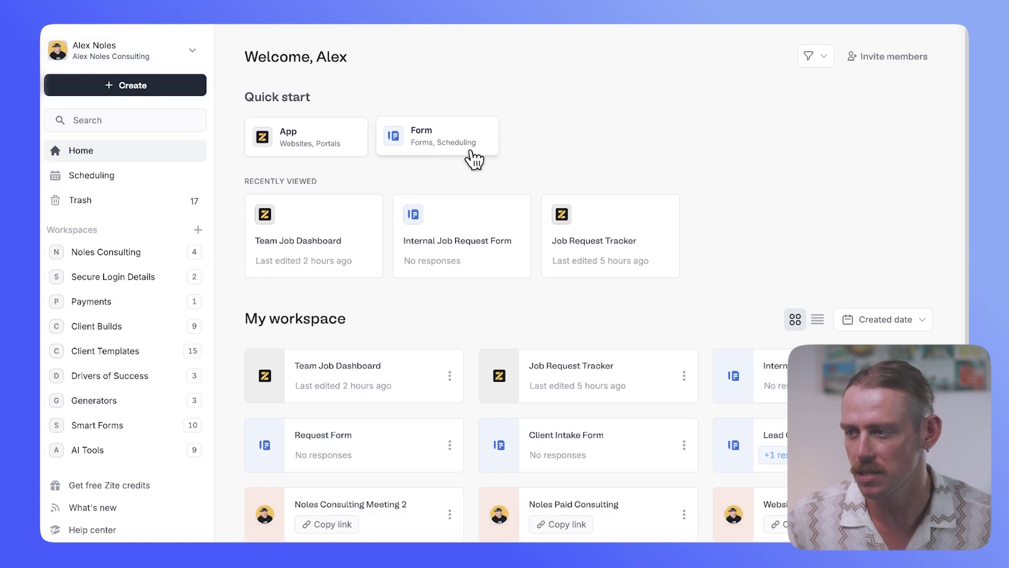
pyautogui.click(331, 152)
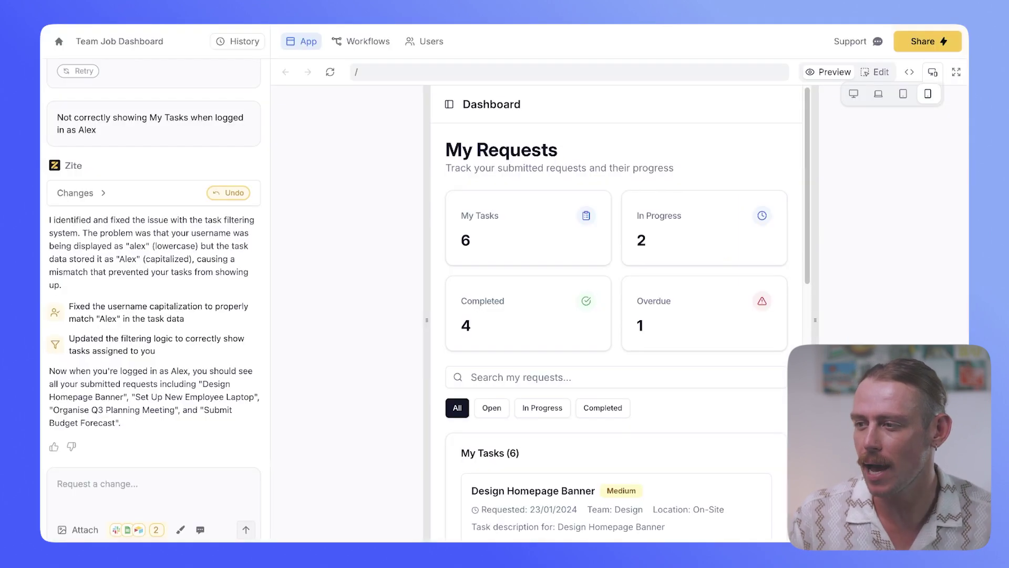
pyautogui.click(853, 94)
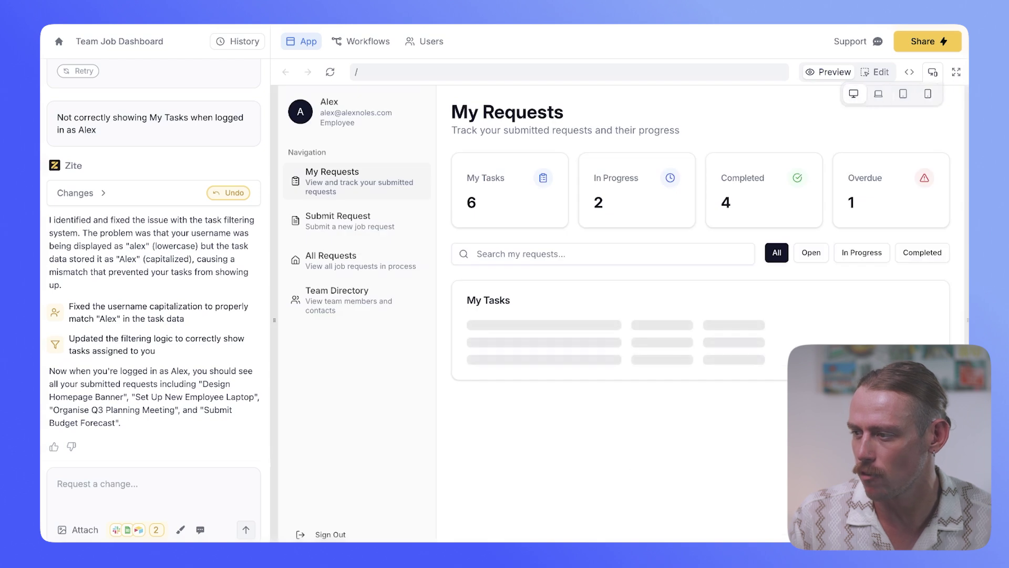
# Try submitting the quick job request form empty, then view the app's five workflows
pyautogui.click(347, 220)
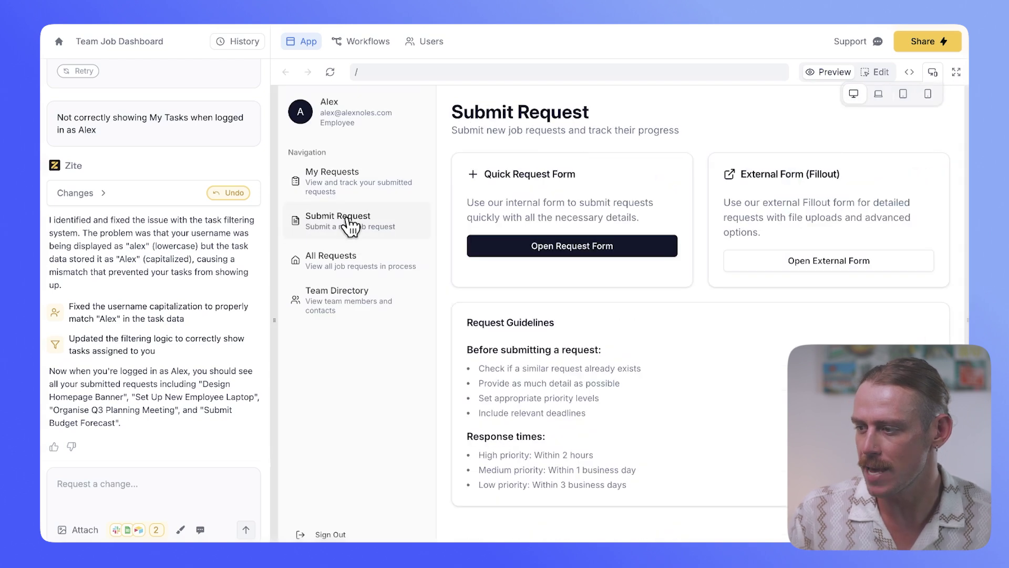
pyautogui.click(619, 253)
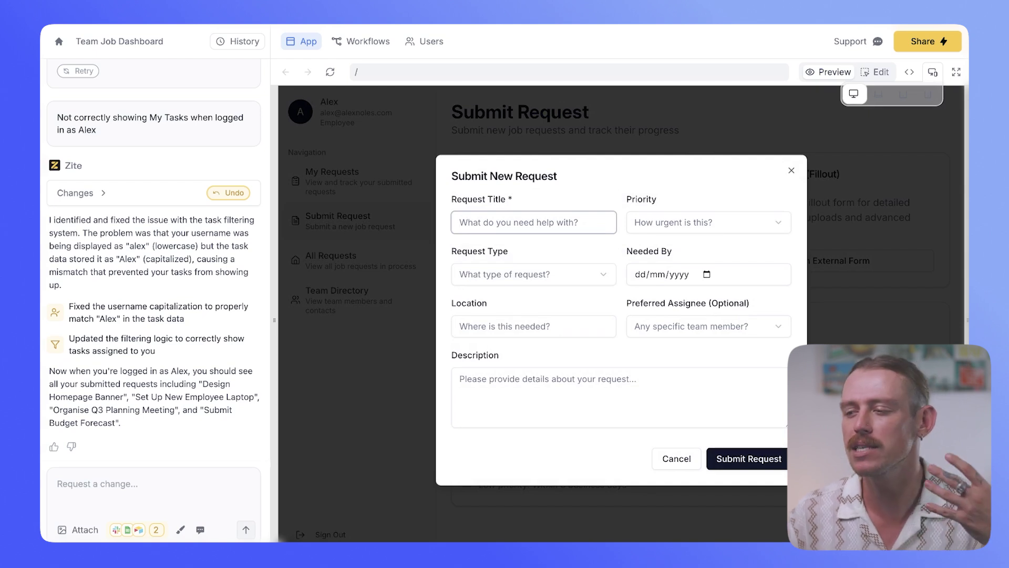
pyautogui.press('Return')
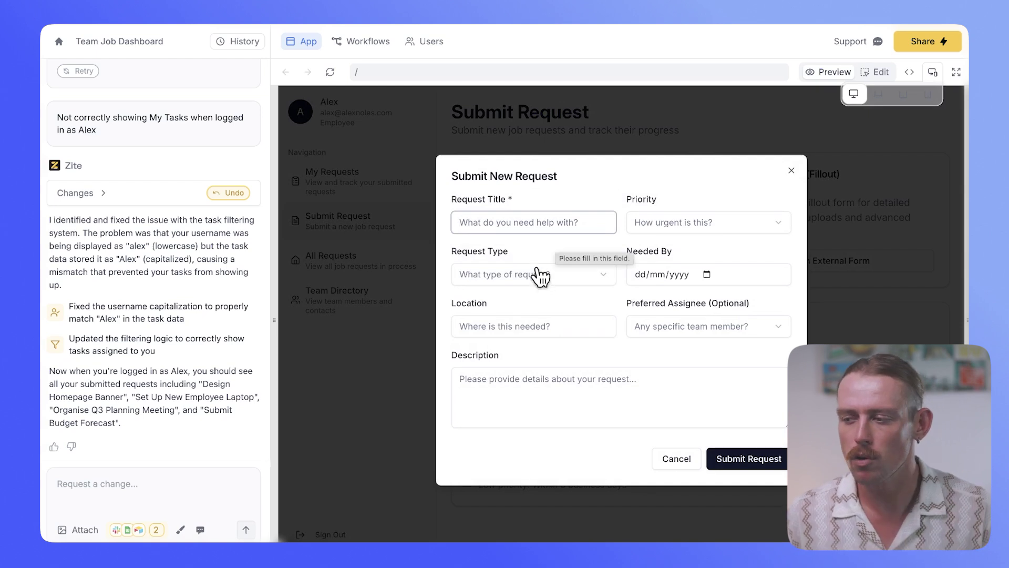
pyautogui.click(473, 388)
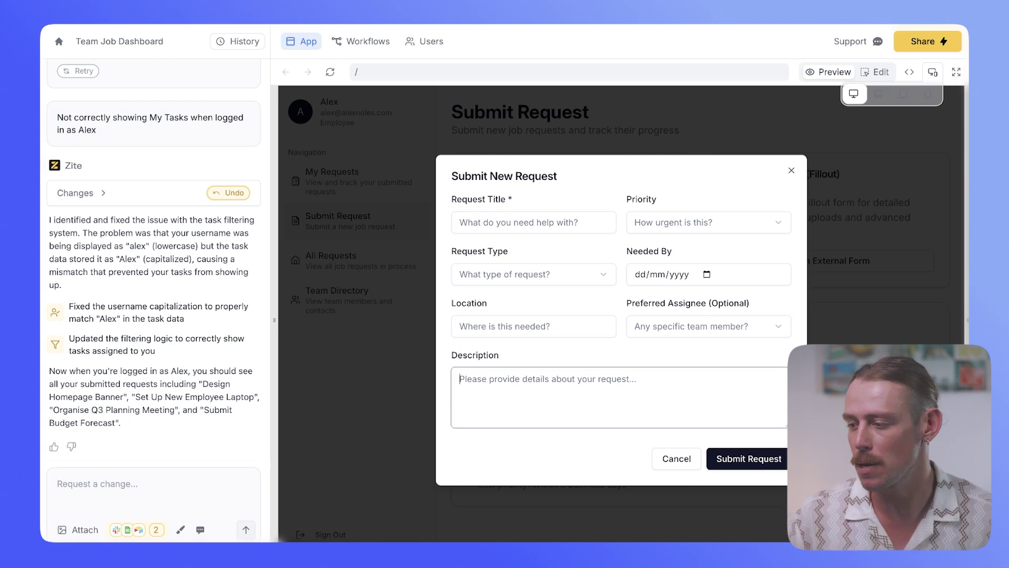
pyautogui.click(360, 41)
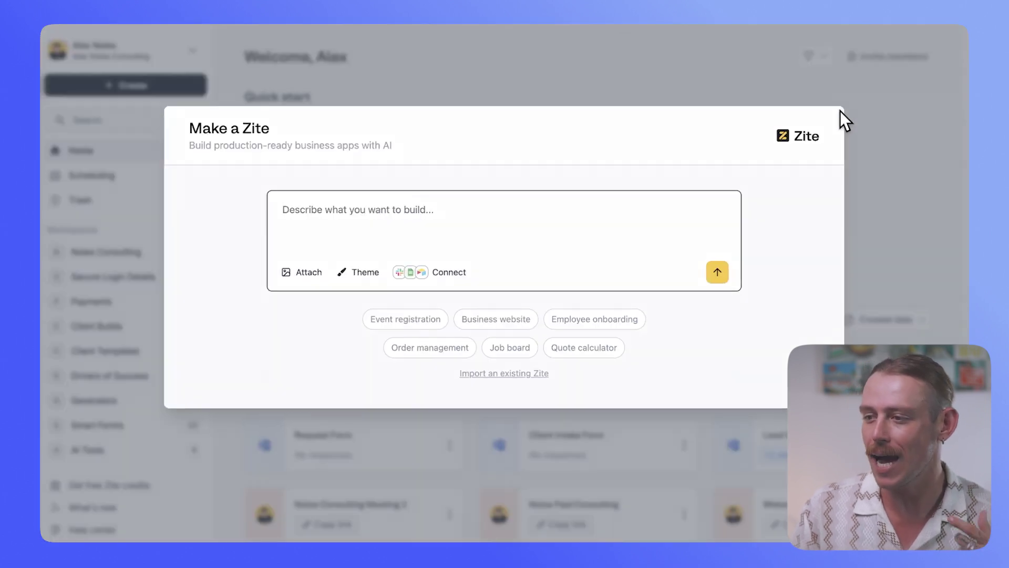
# Close Make a Zite, open the Internal Job Request Form's workflows and browse its templates
pyautogui.click(840, 109)
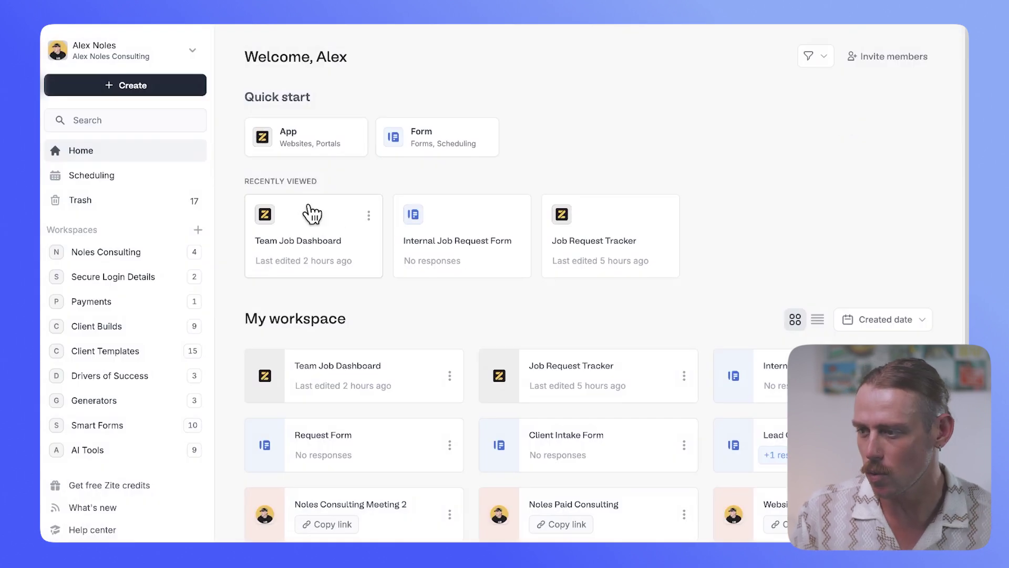
pyautogui.click(446, 216)
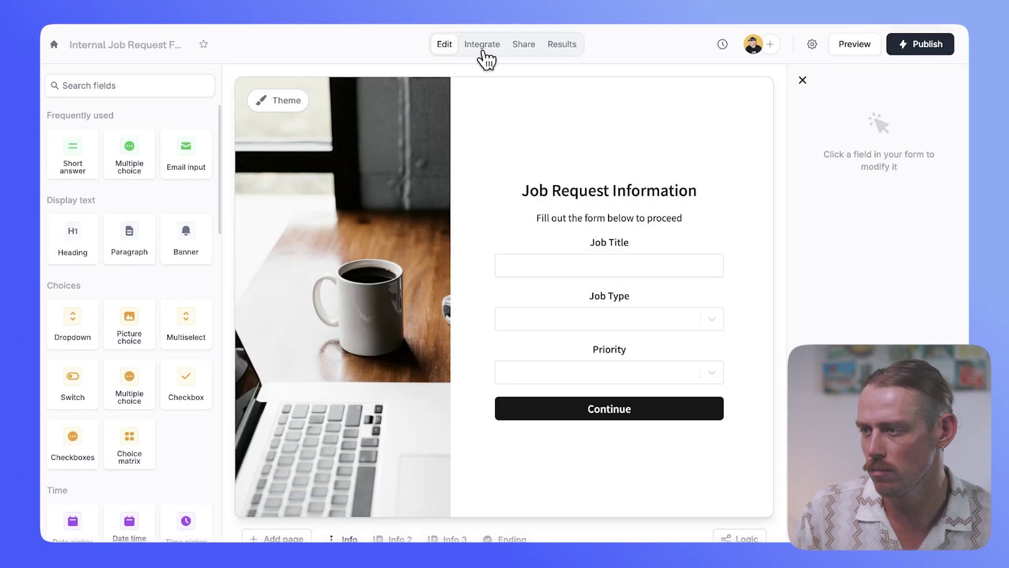
pyautogui.click(481, 46)
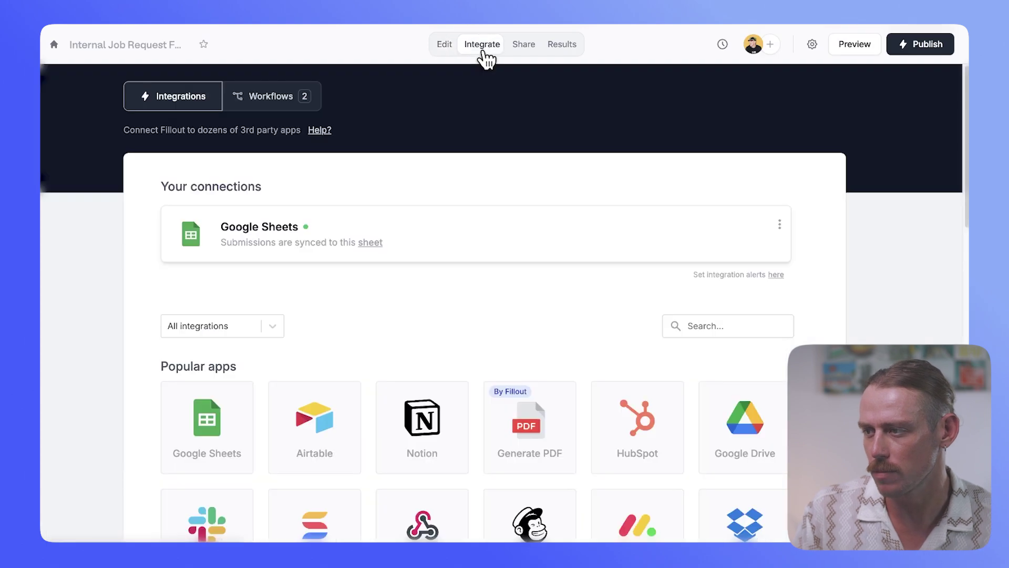
pyautogui.click(267, 96)
pyautogui.scroll(-5, 376, 271)
pyautogui.scroll(-6, 361, 270)
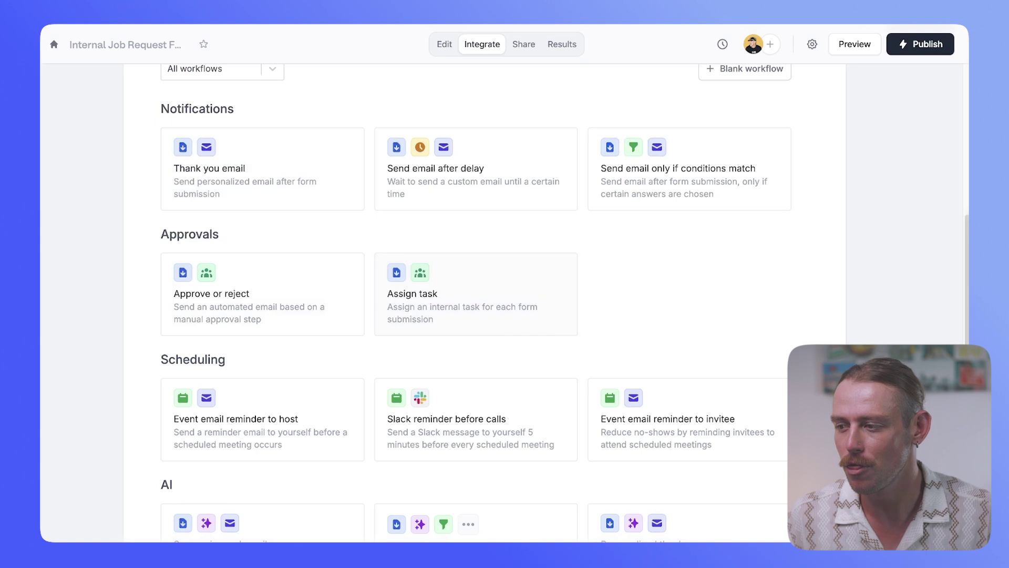
pyautogui.scroll(-1, 473, 305)
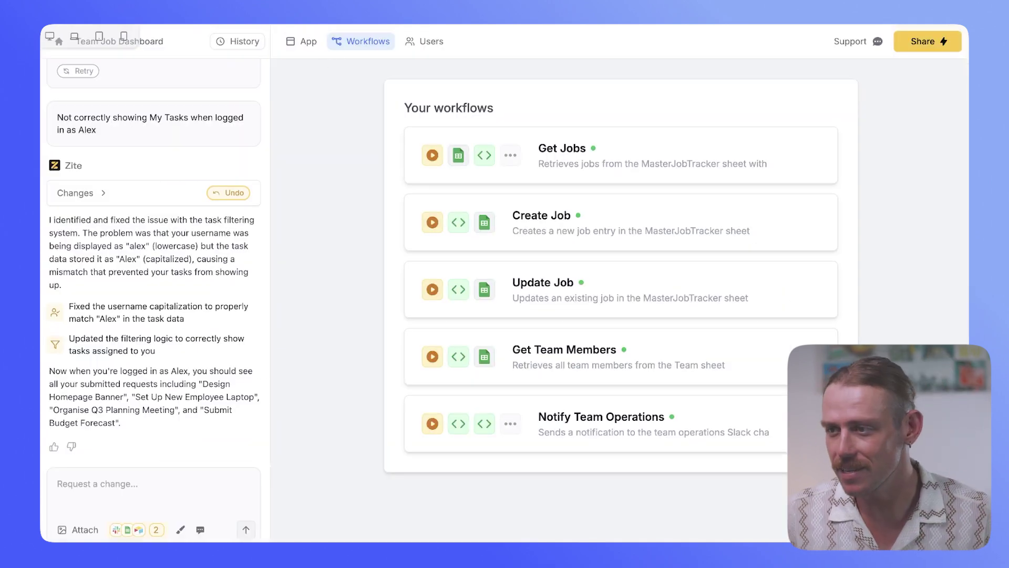
# Return to the app preview, toggle fullscreen and Edit mode, then widen it from phone to full width
pyautogui.click(308, 42)
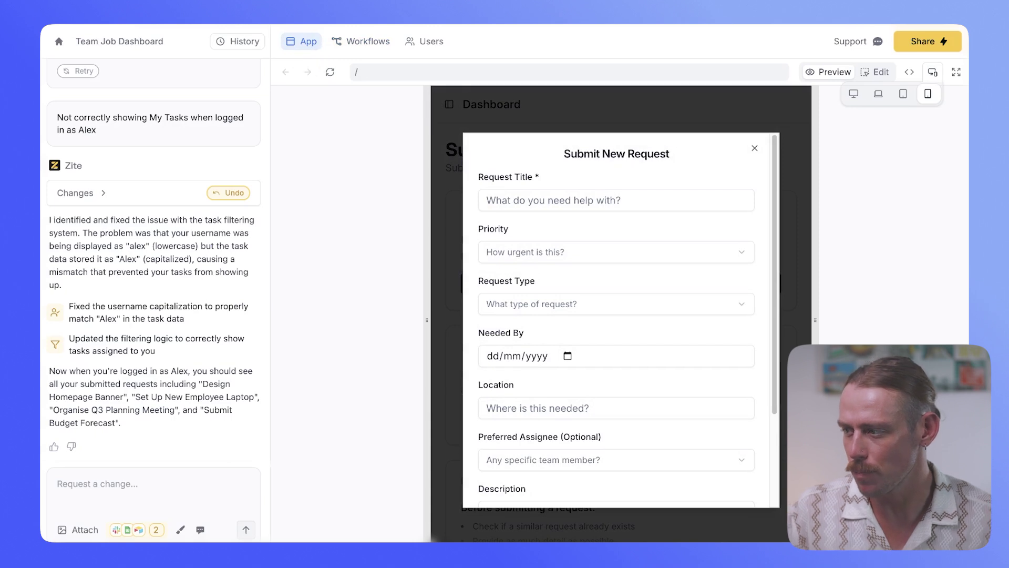
pyautogui.click(956, 72)
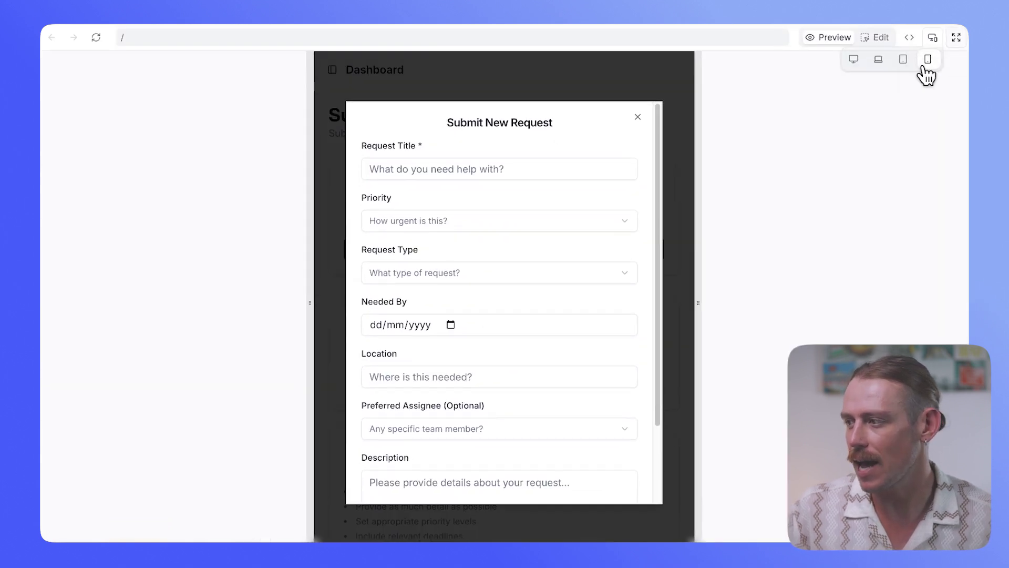
pyautogui.click(956, 37)
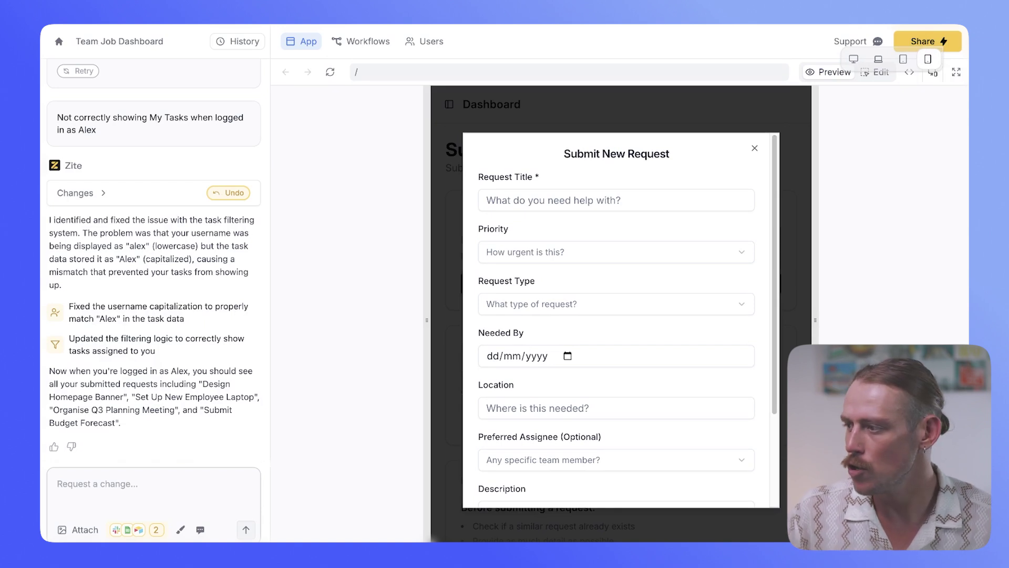
pyautogui.click(877, 73)
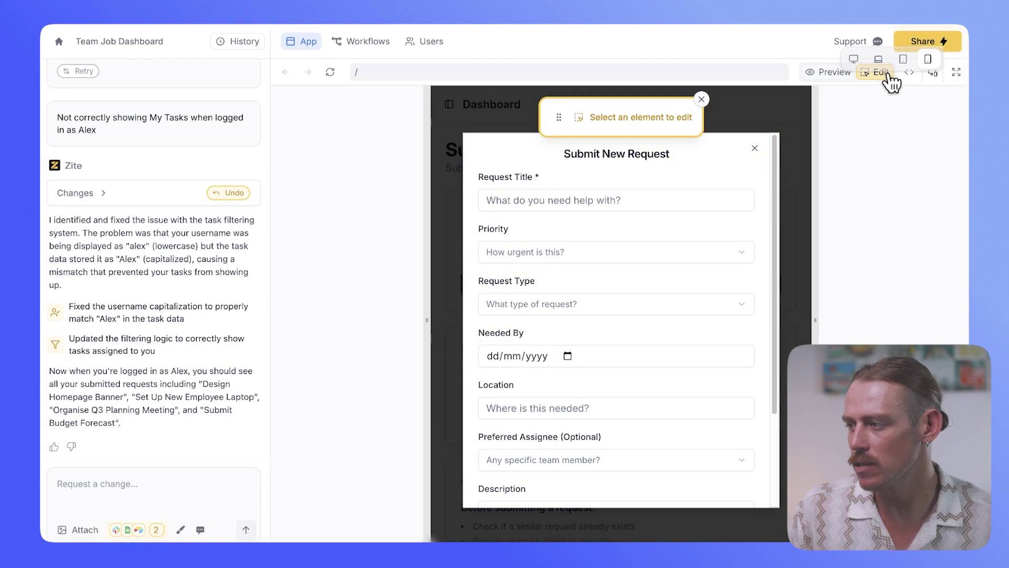
pyautogui.click(879, 73)
pyautogui.moveTo(426, 320); pyautogui.dragTo(312, 319)
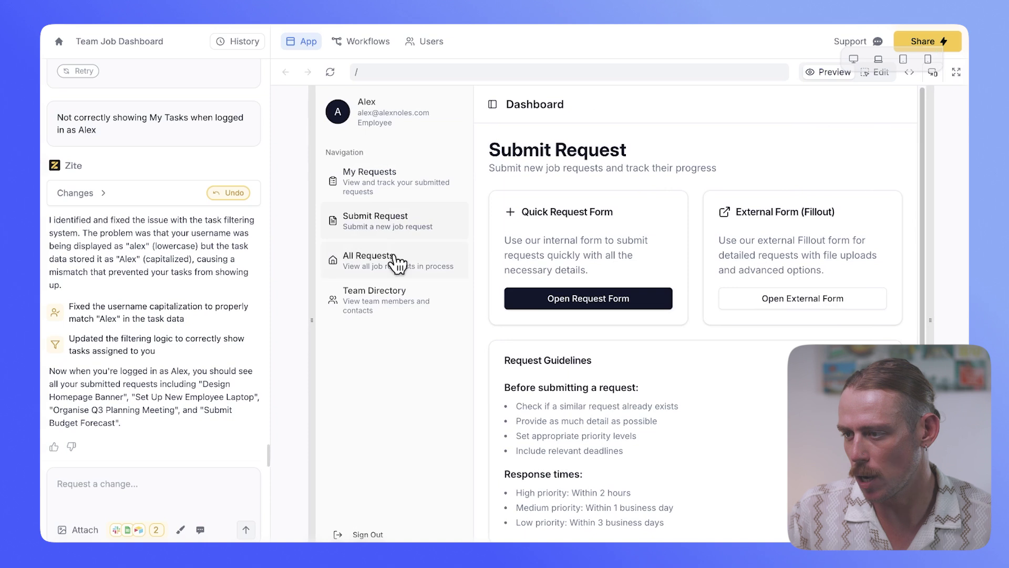
# On My Requests, select the page content and ask the AI: 'Incl submit request button here that opens up a Fillout Form.'
pyautogui.click(427, 187)
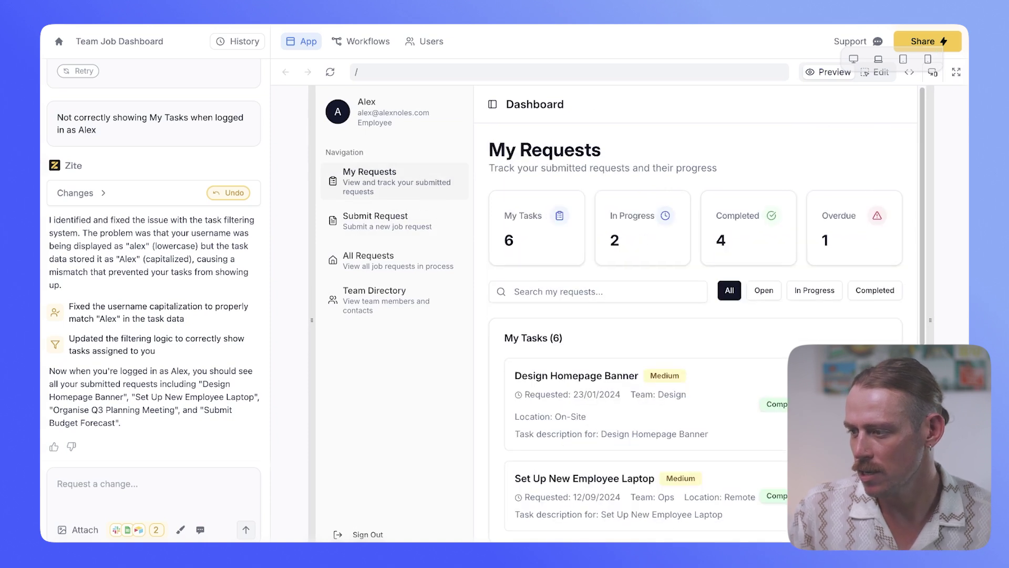
pyautogui.click(877, 74)
pyautogui.click(594, 289)
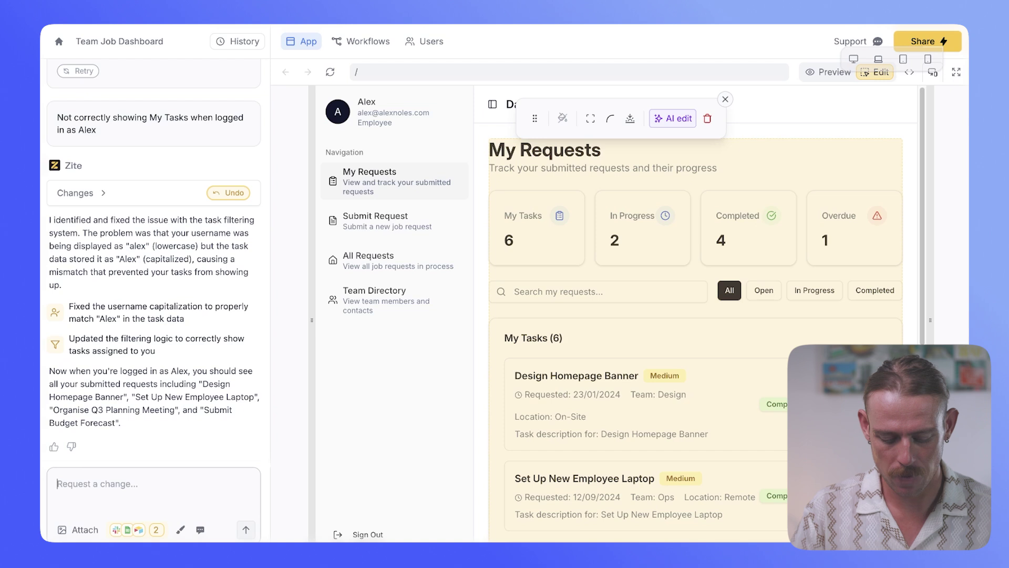
pyautogui.write('Incl submit request button here that opens up a Fillout Form.')
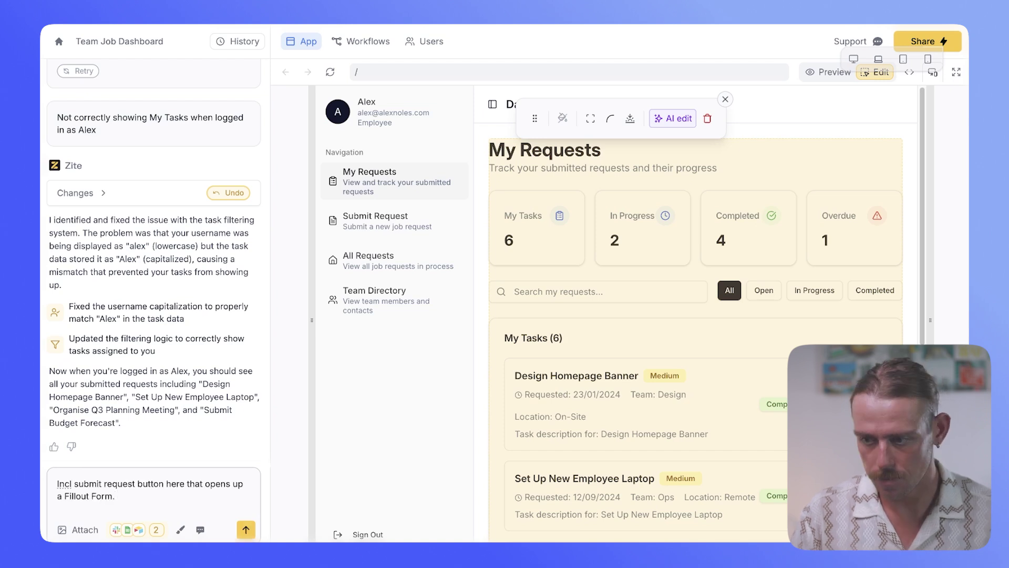
pyautogui.press('Return')
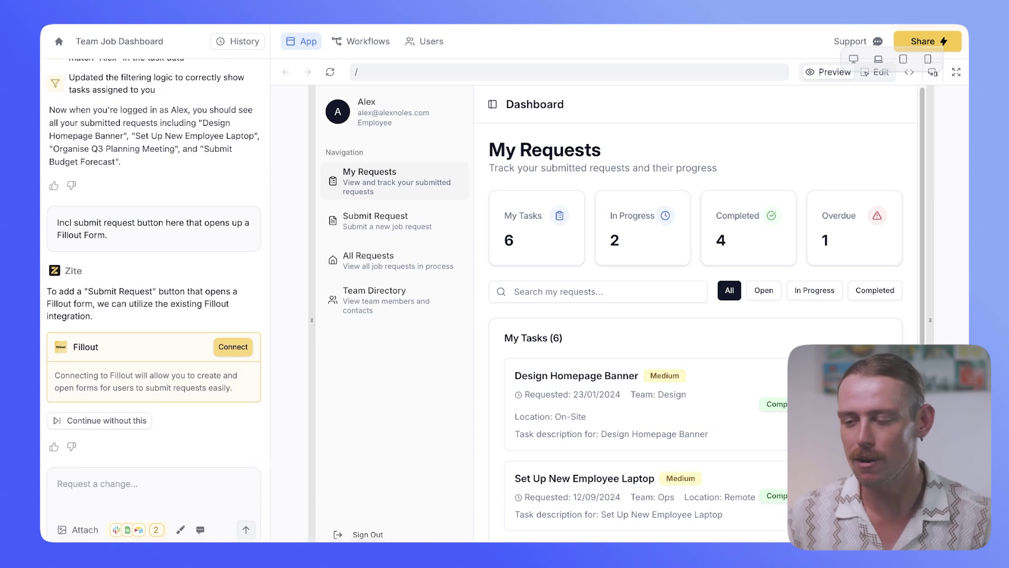
# Connect Fillout and choose a form from the Form dropdown for the Submit Request button
pyautogui.click(231, 351)
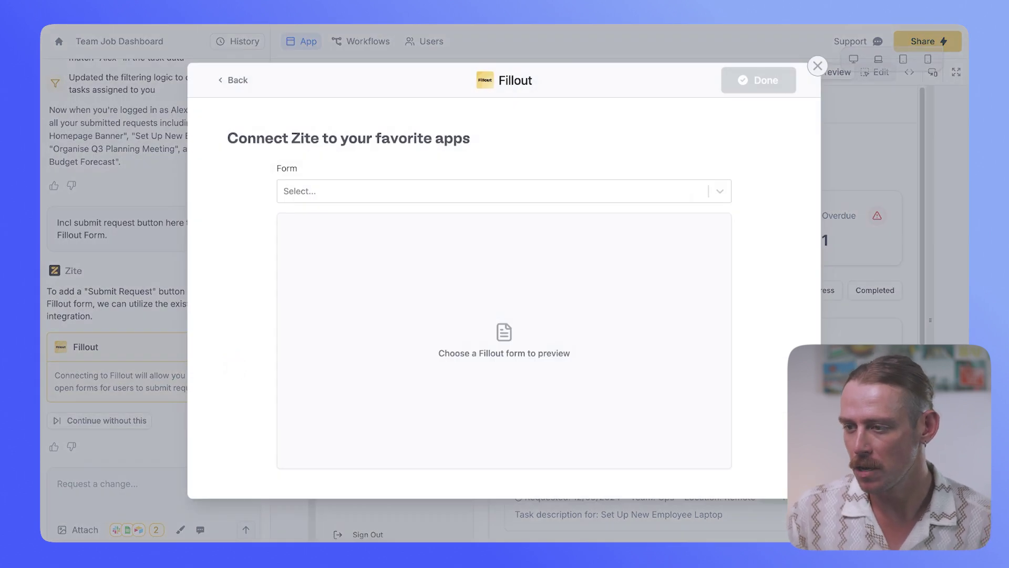
pyautogui.press('Down')
pyautogui.press('Down')
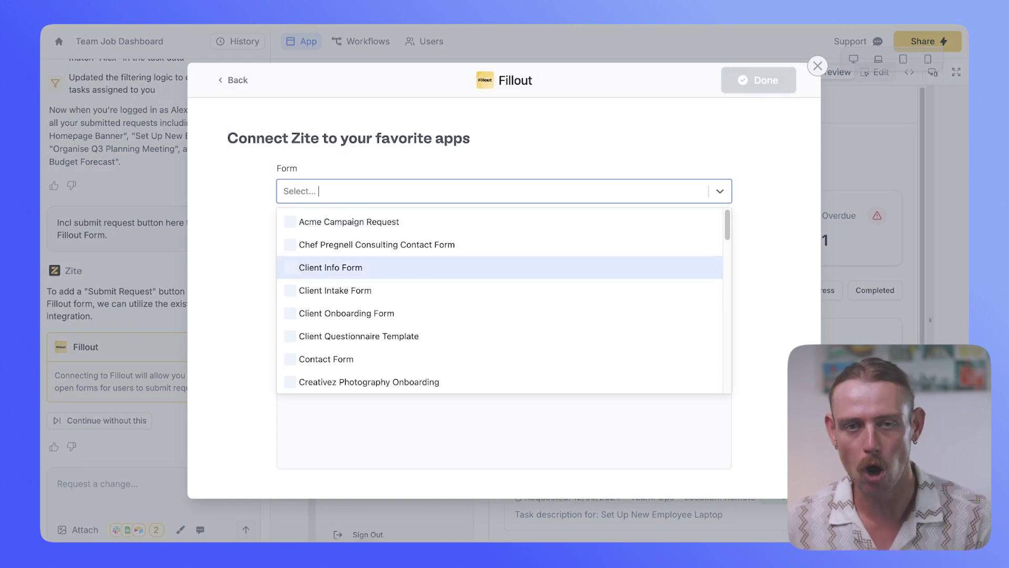
pyautogui.scroll(-3, 503, 300)
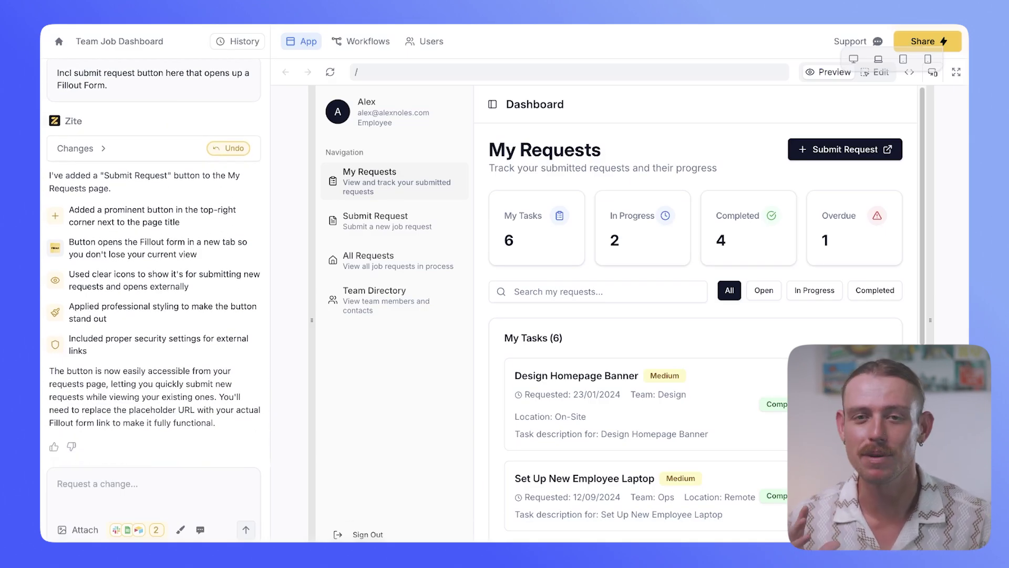
# Open the Fillout form through Submit Request, review its share link, then close the panel
pyautogui.click(868, 154)
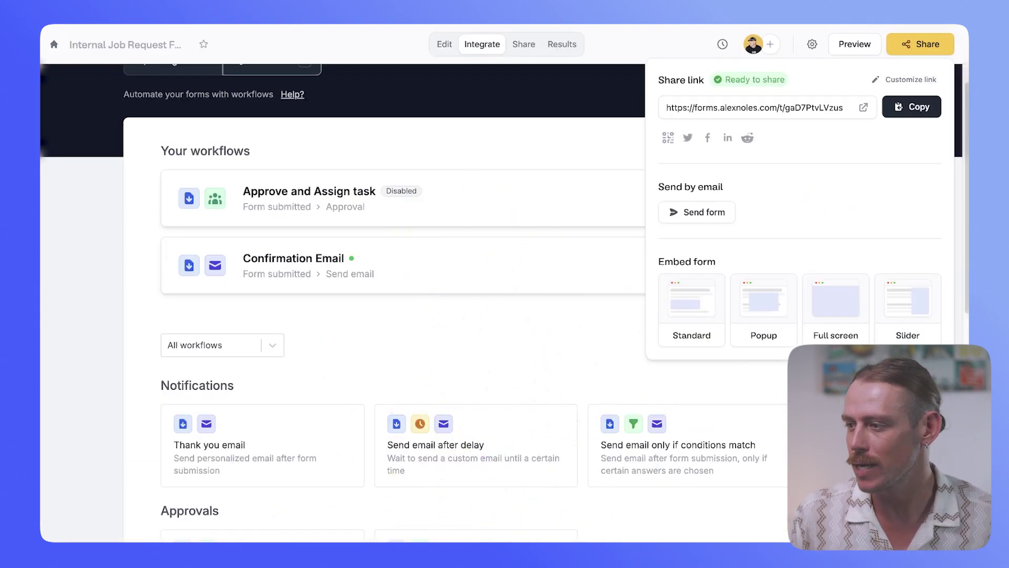
pyautogui.press('Escape')
pyautogui.scroll(1, 504, 295)
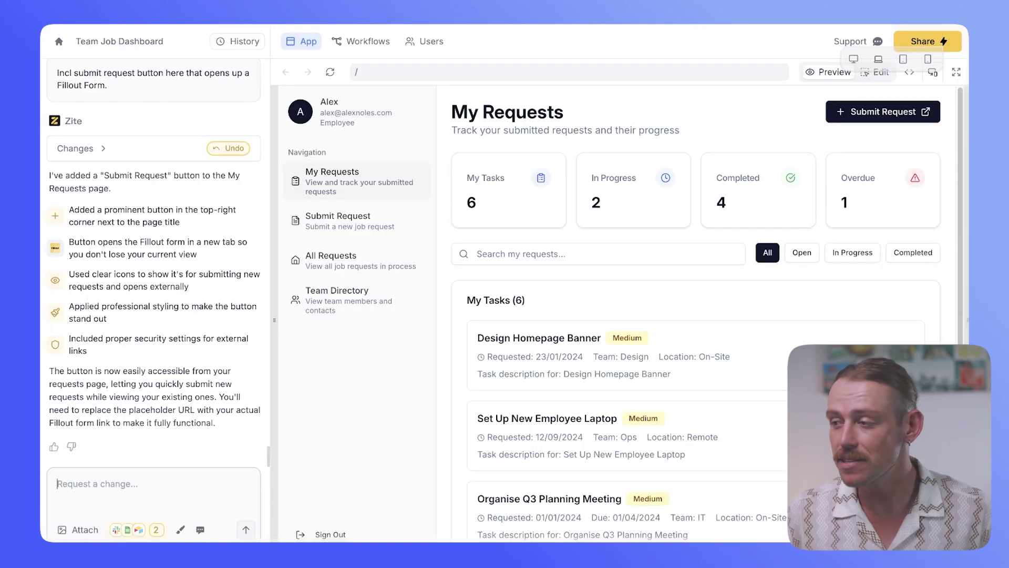
# Preview the Team Job Dashboard at laptop, tablet and phone widths
pyautogui.click(878, 60)
pyautogui.click(902, 62)
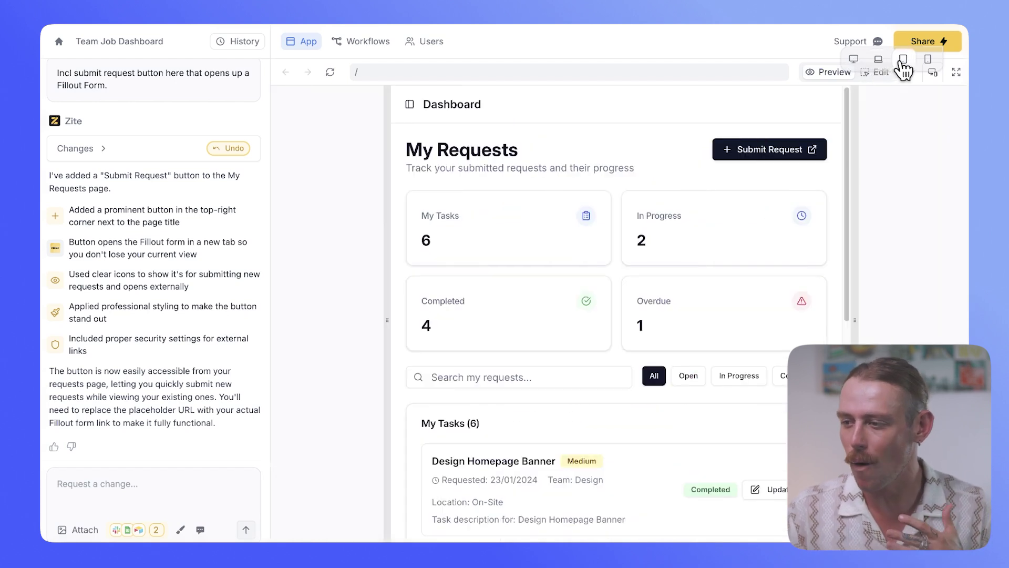
pyautogui.click(927, 62)
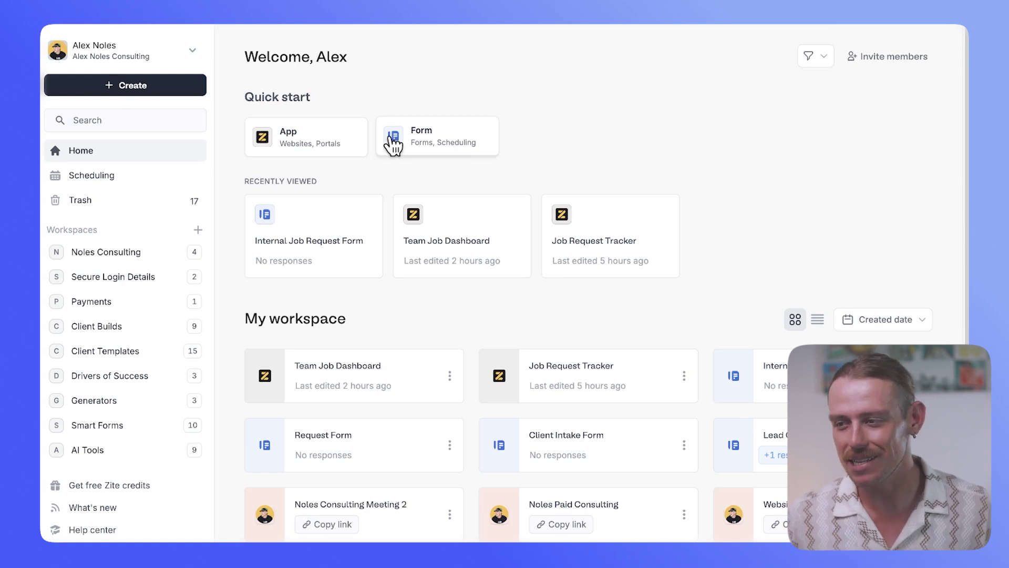
# Start a new Zite app from the Quick start App card and list the connectable plugins
pyautogui.click(332, 144)
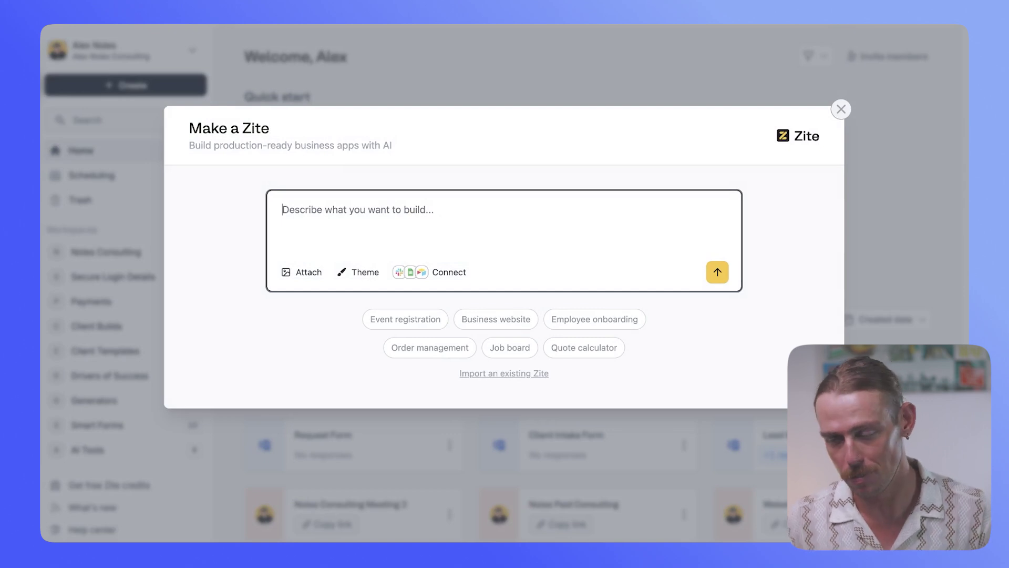
pyautogui.click(452, 270)
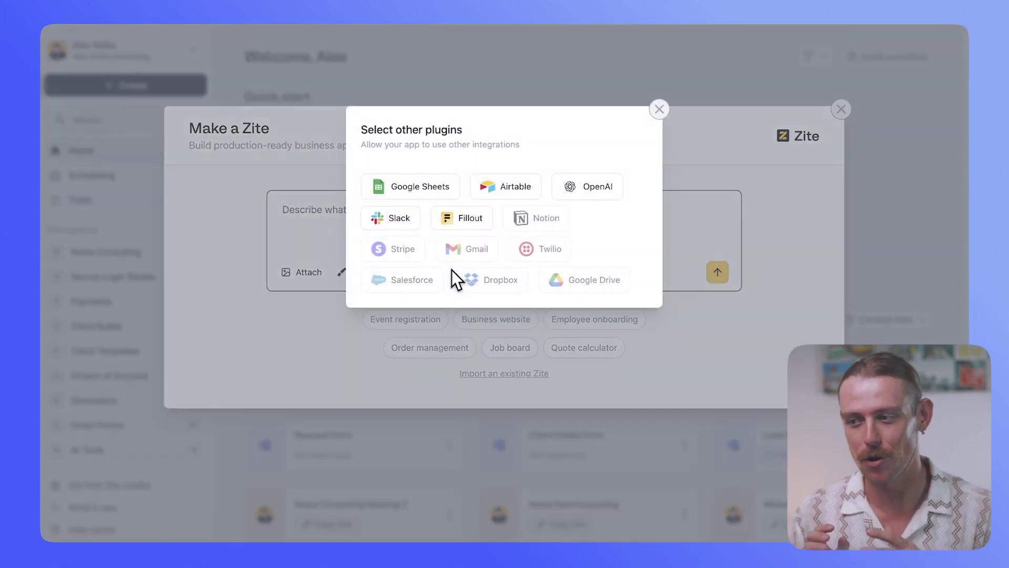